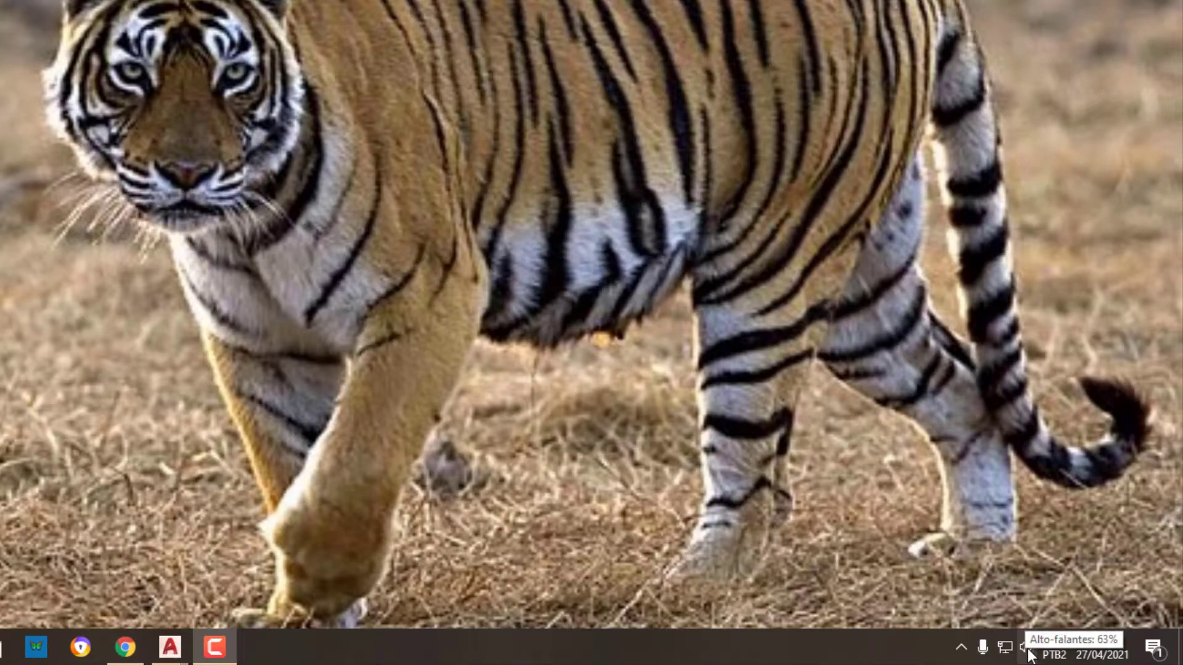
Step: Open the Windows sound settings and display the properties of the default Microfone recording device
{"action": "right_click", "coordinate": [1026, 648]}
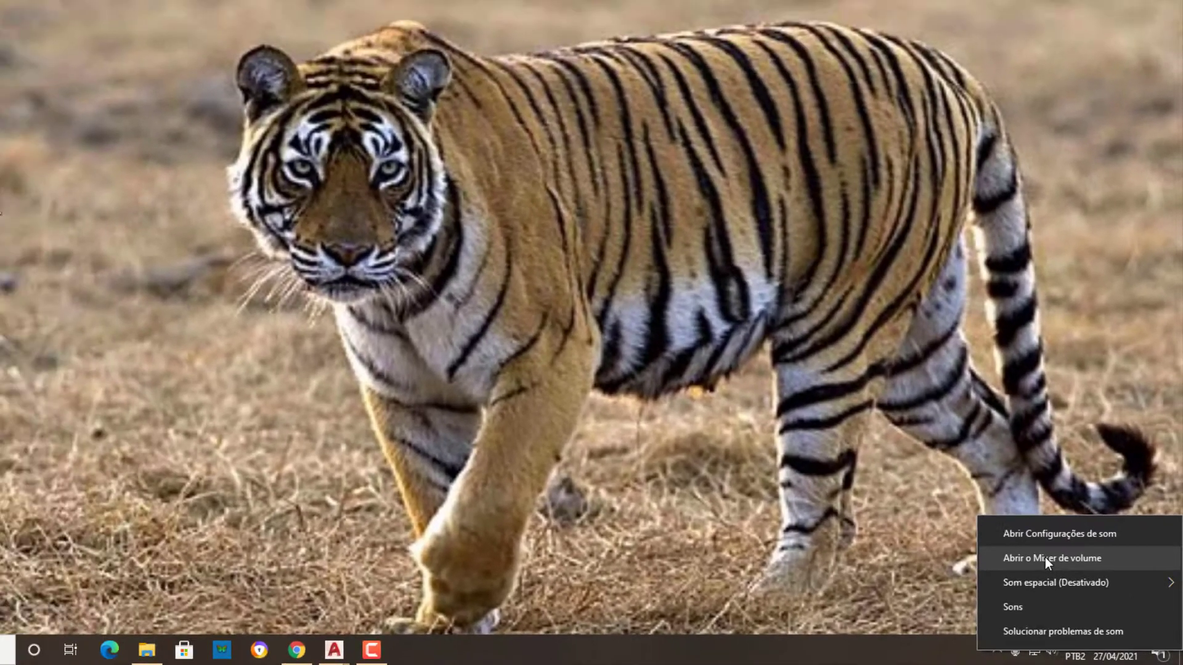
{"action": "left_click", "coordinate": [1018, 537]}
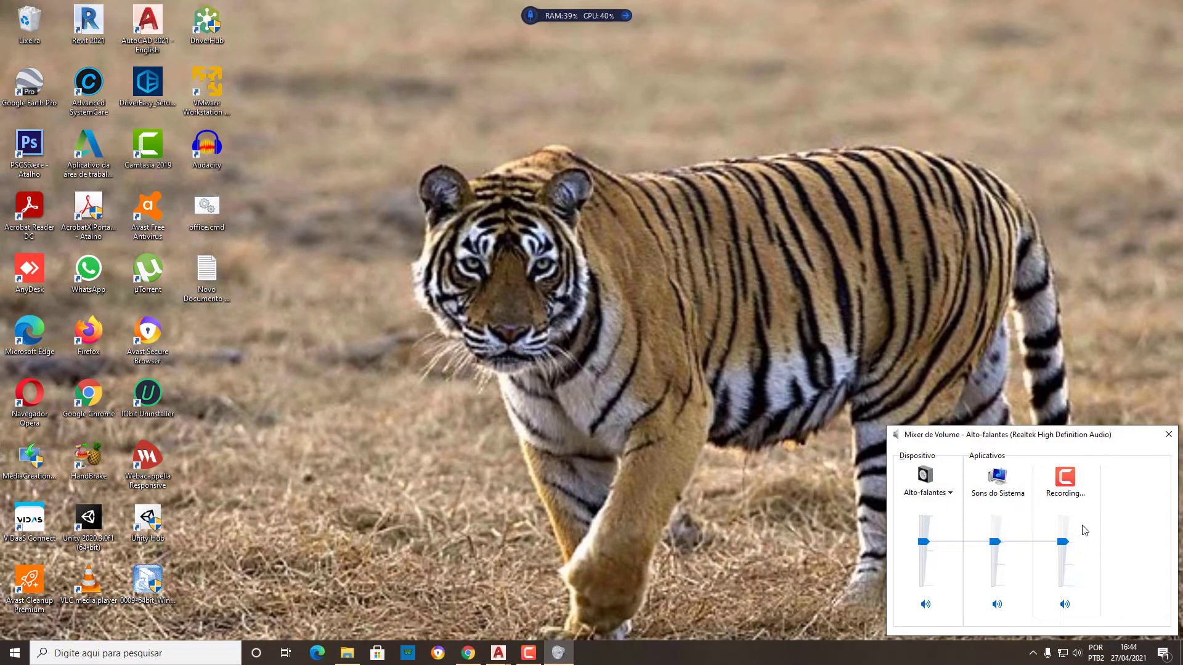
{"action": "left_click", "coordinate": [998, 477]}
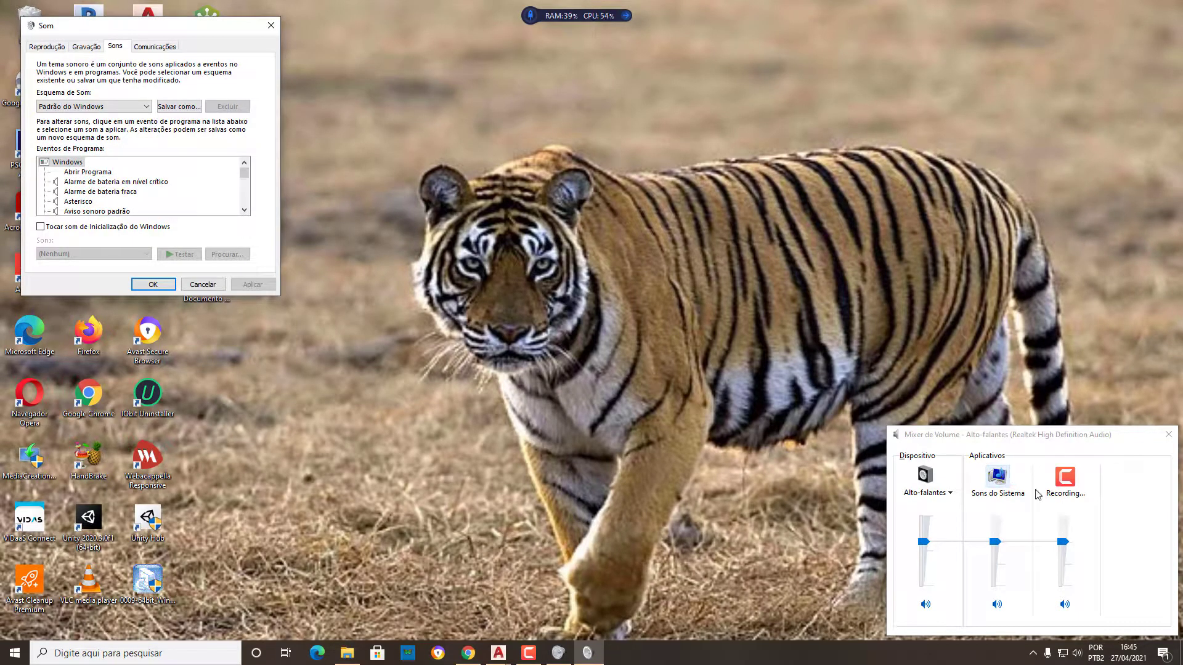
{"action": "left_click_drag", "start_coordinate": [154, 26], "coordinate": [508, 166]}
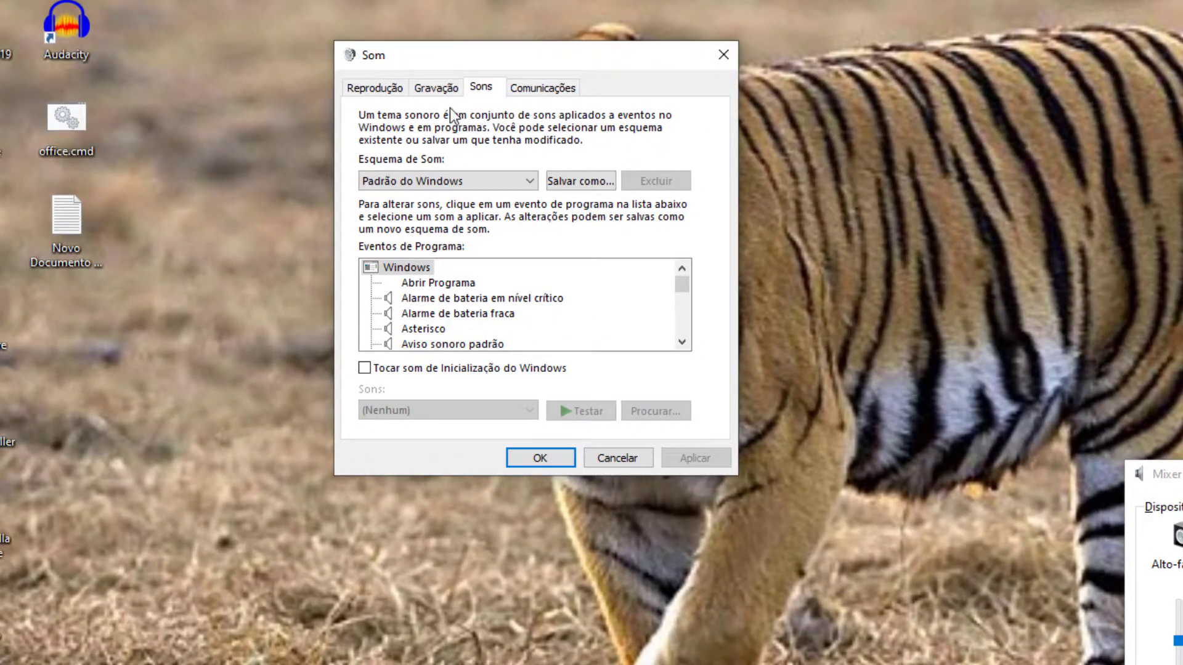
{"action": "left_click", "coordinate": [434, 87]}
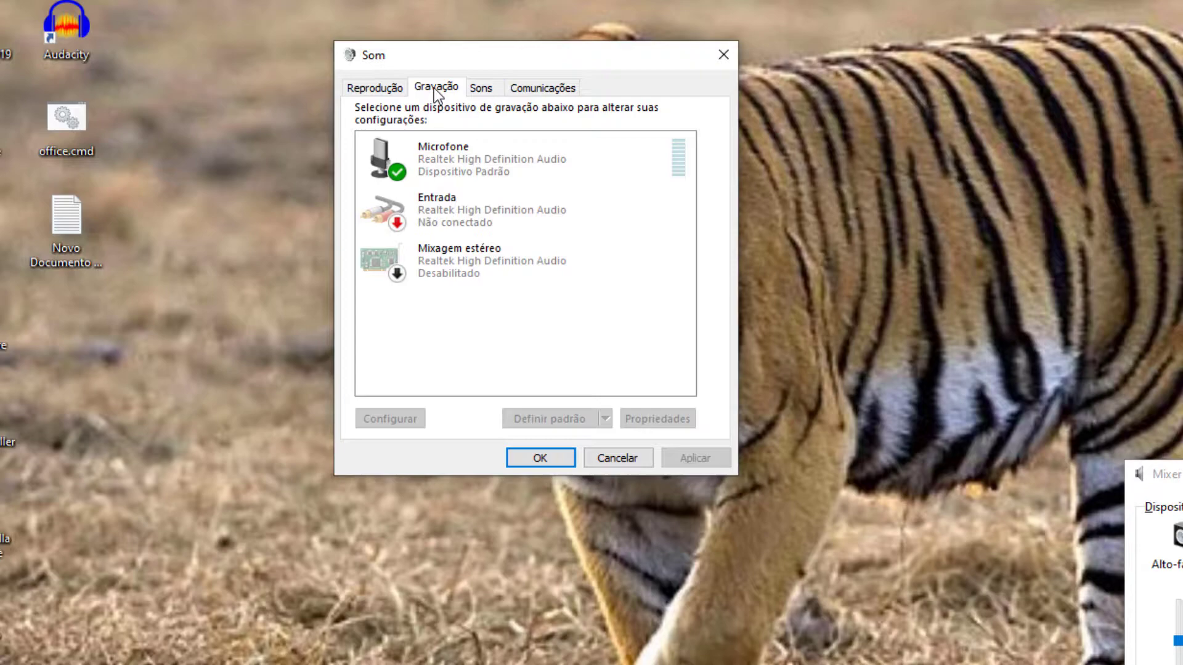
{"action": "right_click", "coordinate": [468, 156]}
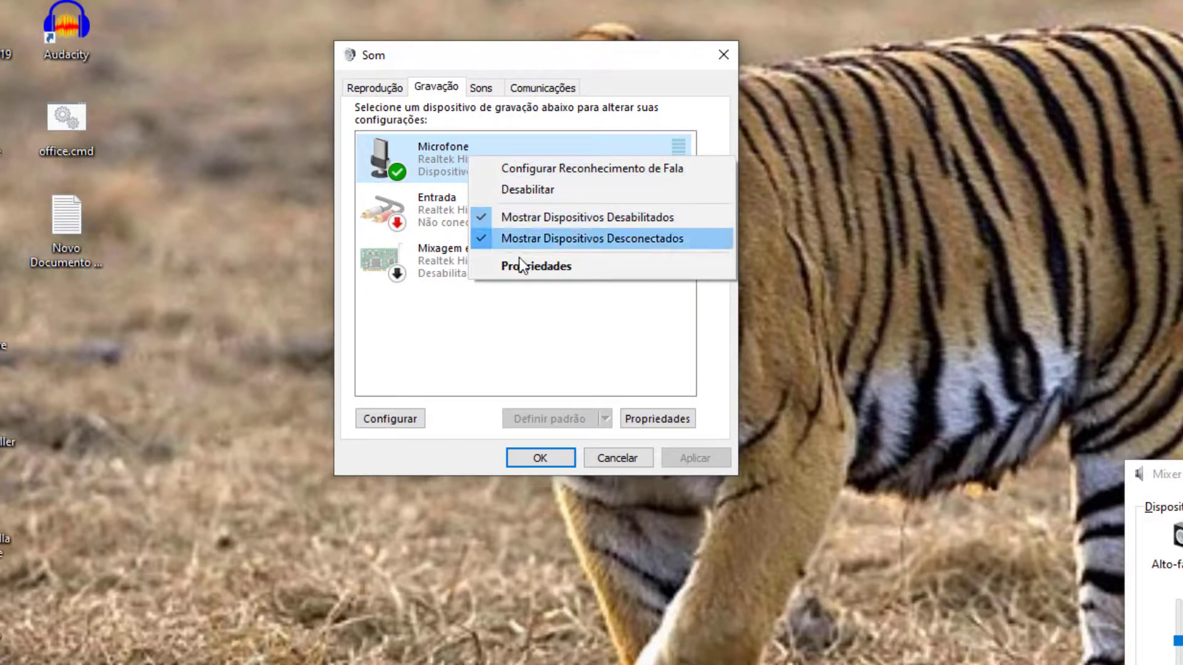
{"action": "left_click", "coordinate": [517, 266]}
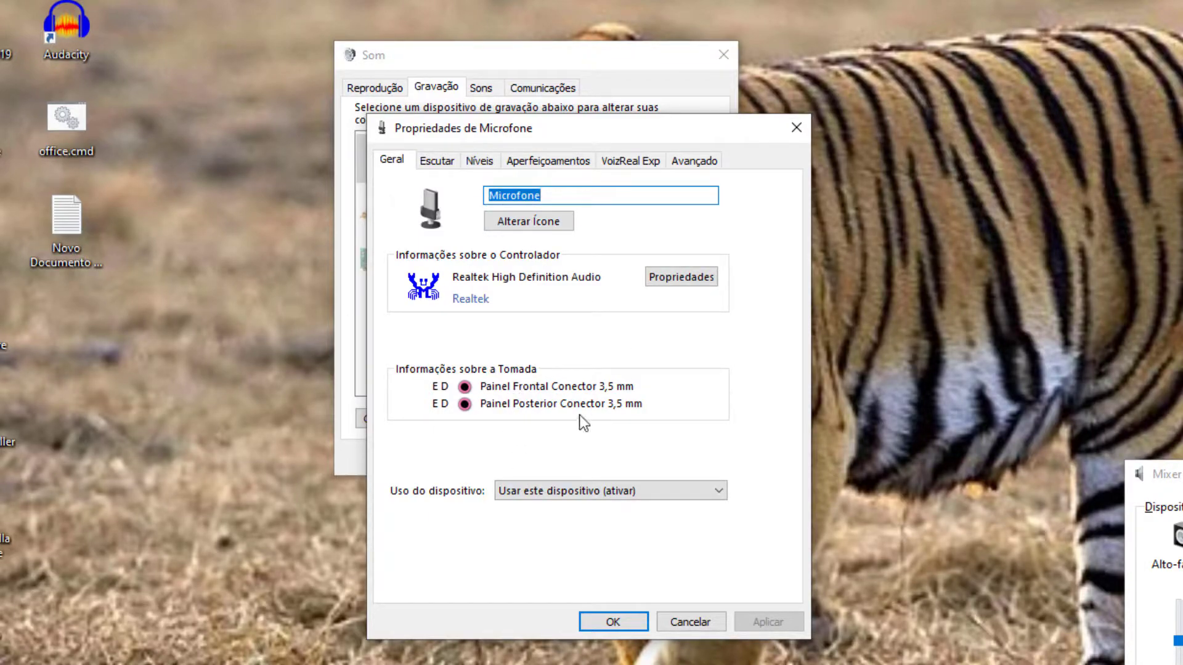
Step: Set the microphone level to about 80 and its sensitivity boost to +20.0 dB
{"action": "left_click", "coordinate": [443, 162]}
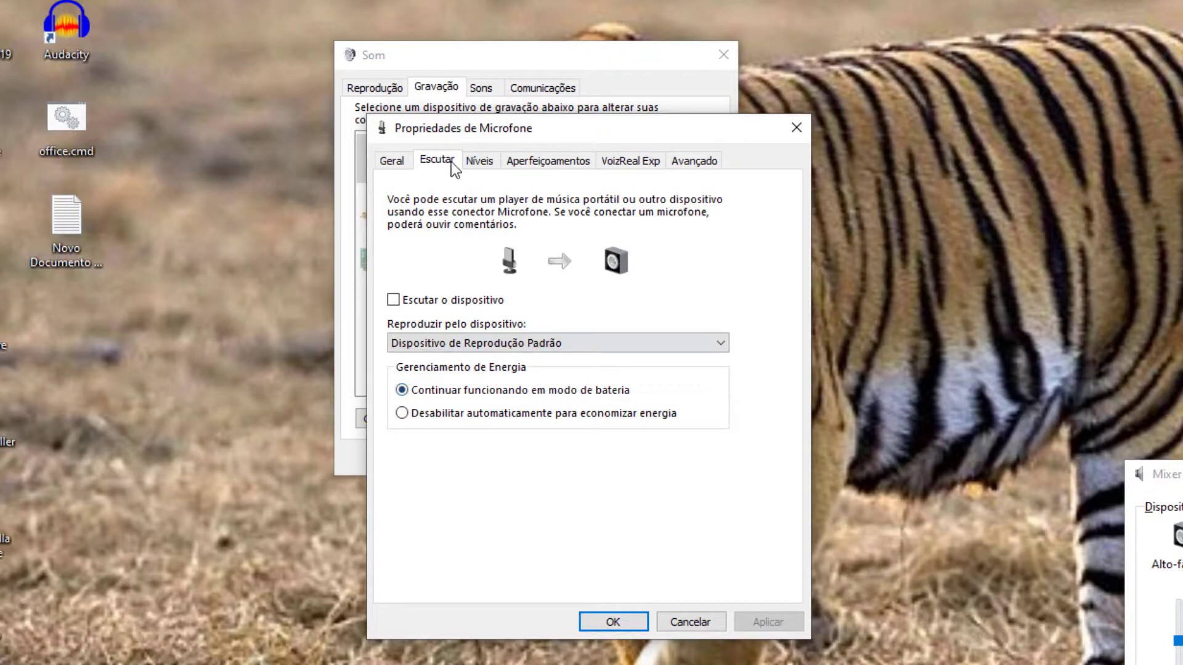
{"action": "left_click", "coordinate": [483, 164]}
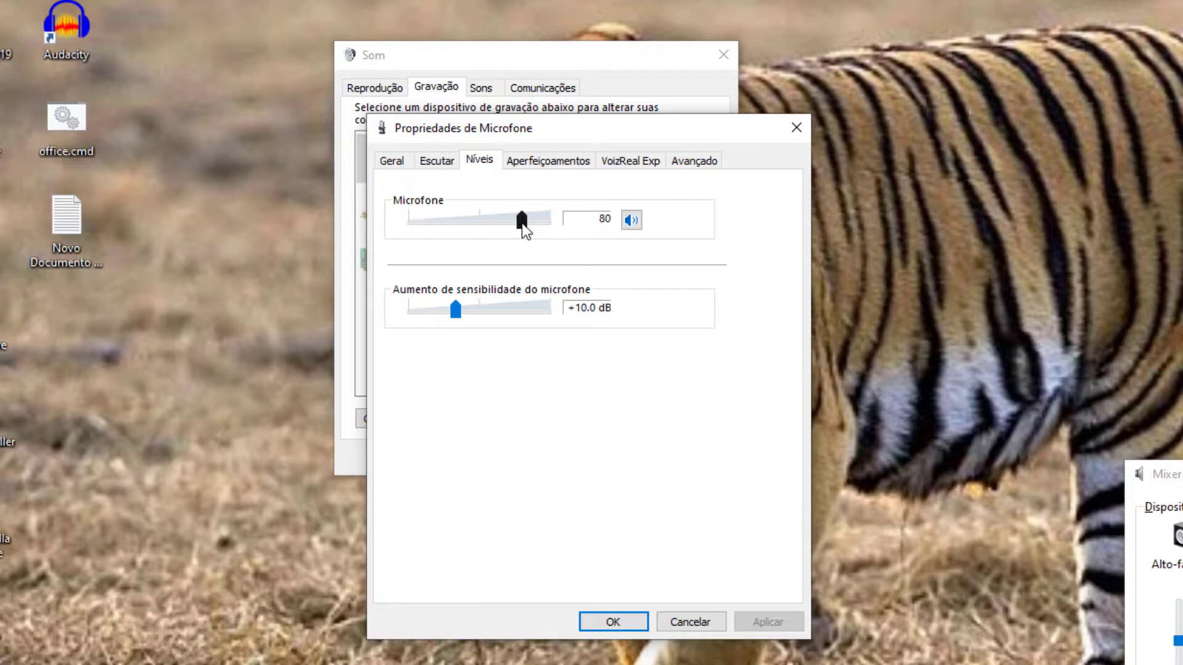
{"action": "left_click_drag", "start_coordinate": [523, 223], "coordinate": [564, 224]}
{"action": "left_click_drag", "start_coordinate": [456, 313], "coordinate": [549, 315]}
{"action": "left_click_drag", "start_coordinate": [549, 224], "coordinate": [521, 225]}
{"action": "left_click", "coordinate": [529, 314]}
{"action": "left_click_drag", "start_coordinate": [504, 313], "coordinate": [478, 312]}
{"action": "left_click_drag", "start_coordinate": [459, 309], "coordinate": [503, 310]}
Step: Enable Supressão de ruído and Cancelamento de eco acústico in the microphone's VoizReal Exp effects
{"action": "left_click", "coordinate": [547, 162]}
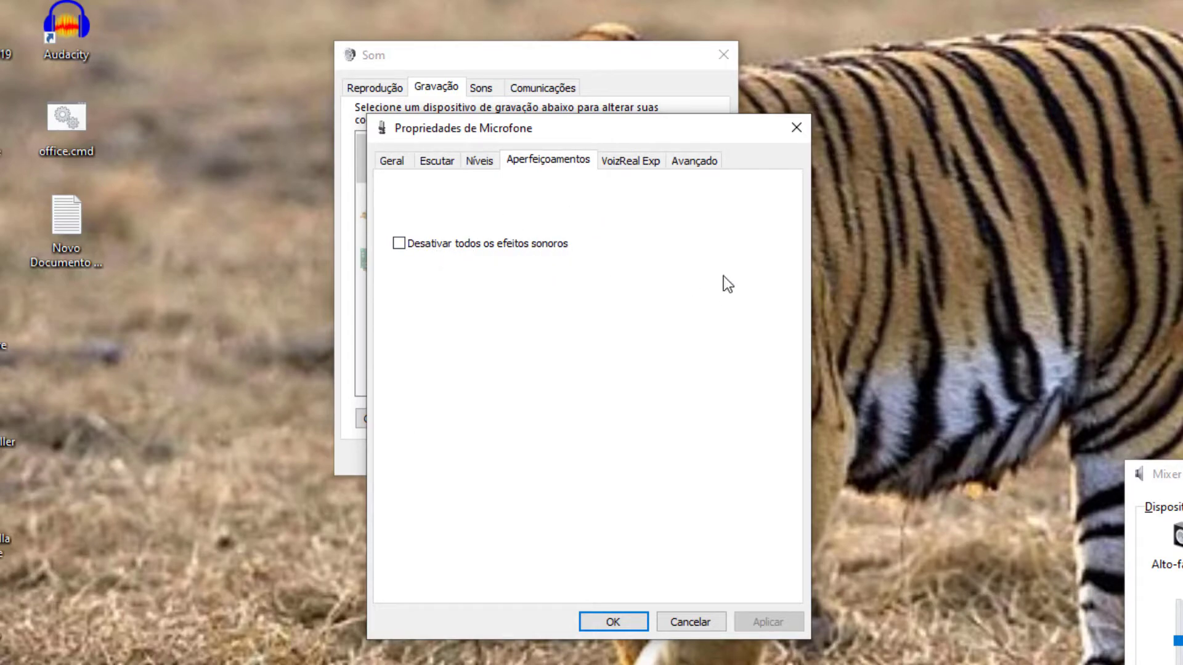
{"action": "left_click", "coordinate": [623, 164]}
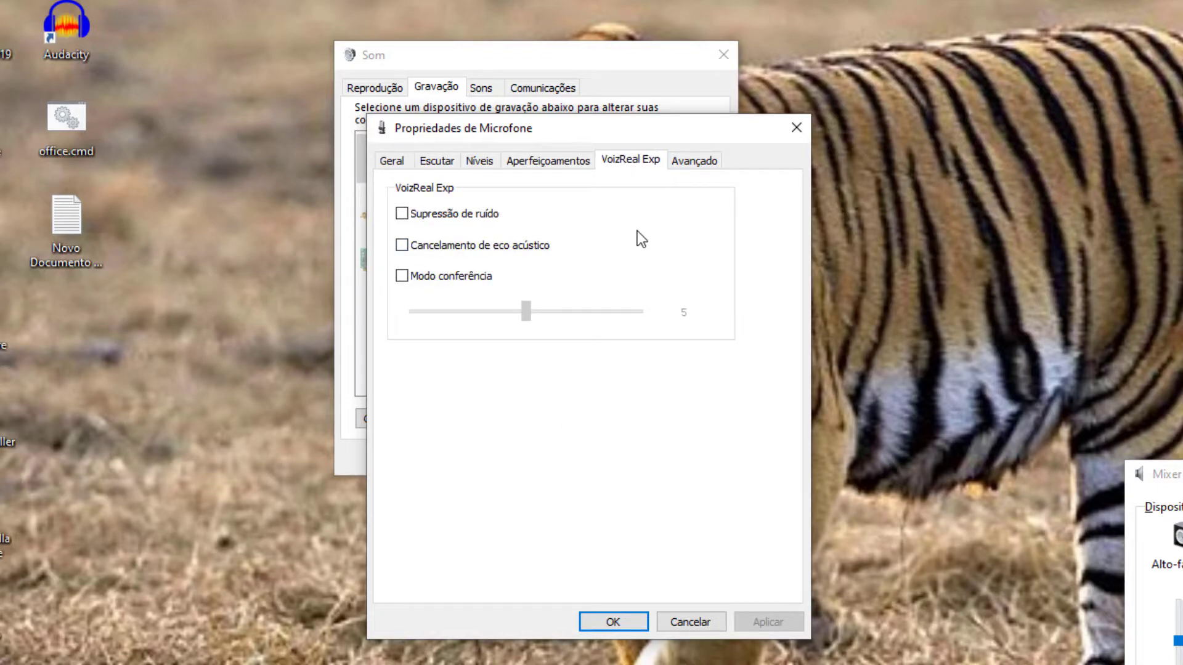
{"action": "left_click", "coordinate": [401, 212]}
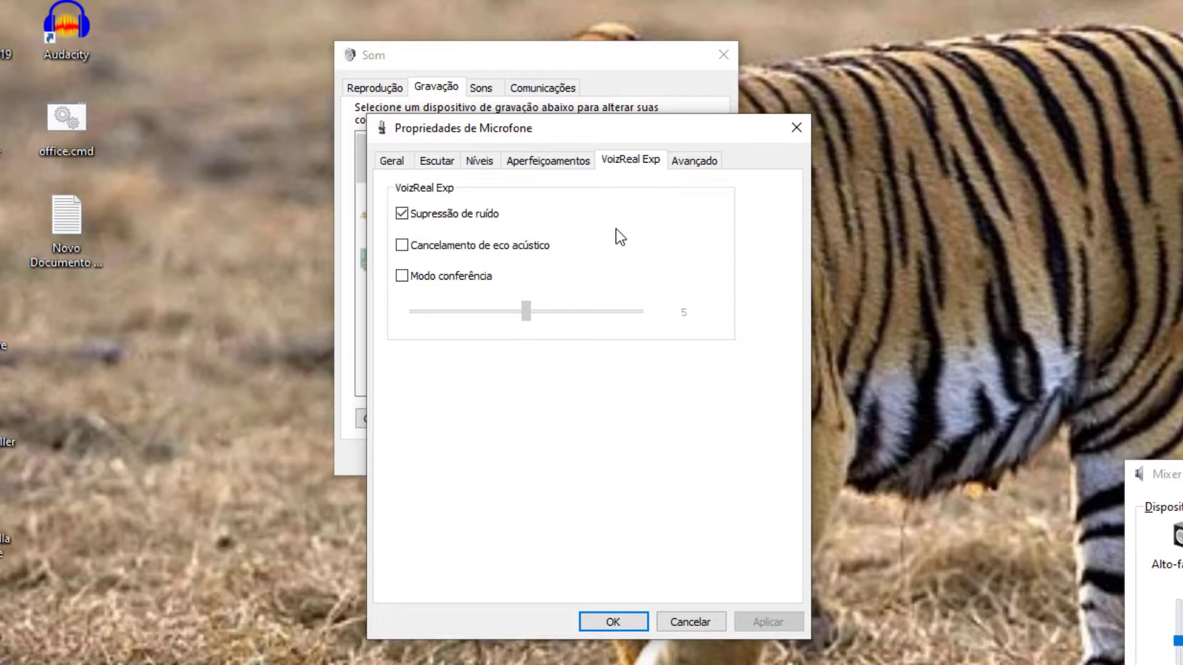
{"action": "left_click", "coordinate": [402, 245]}
Step: Keep the microphone format at Canal 2, 16 bit(s), 48000 Hz, accept the properties, and close the sound dialog and volume mixer
{"action": "left_click", "coordinate": [693, 159]}
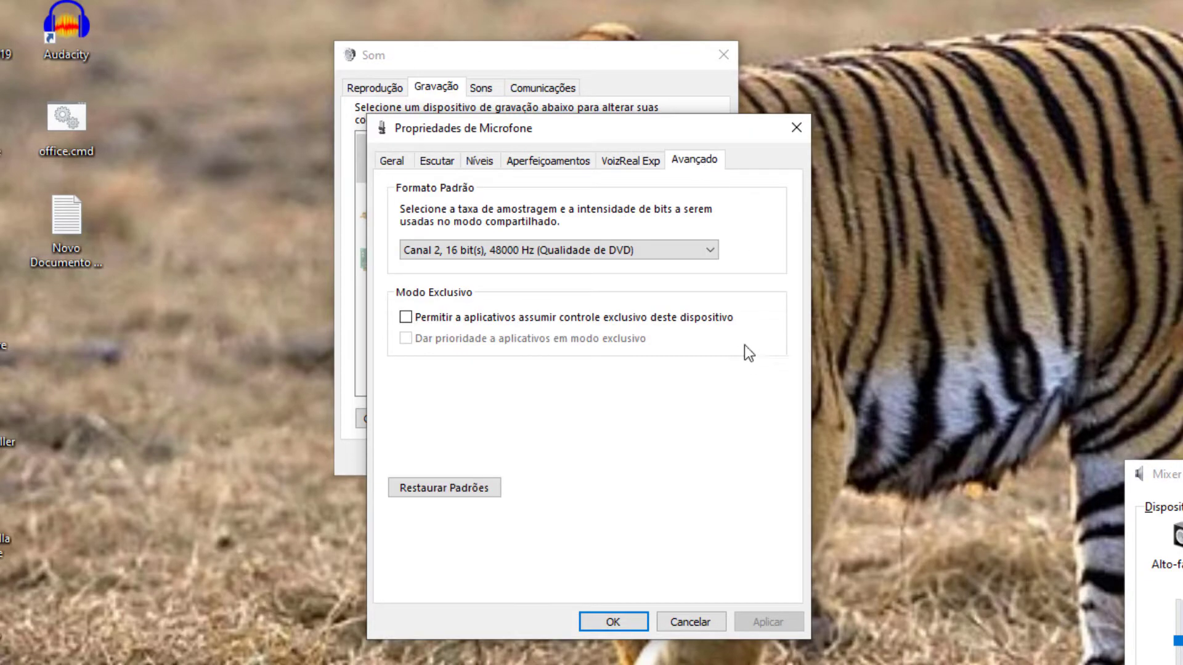
{"action": "left_click", "coordinate": [710, 249]}
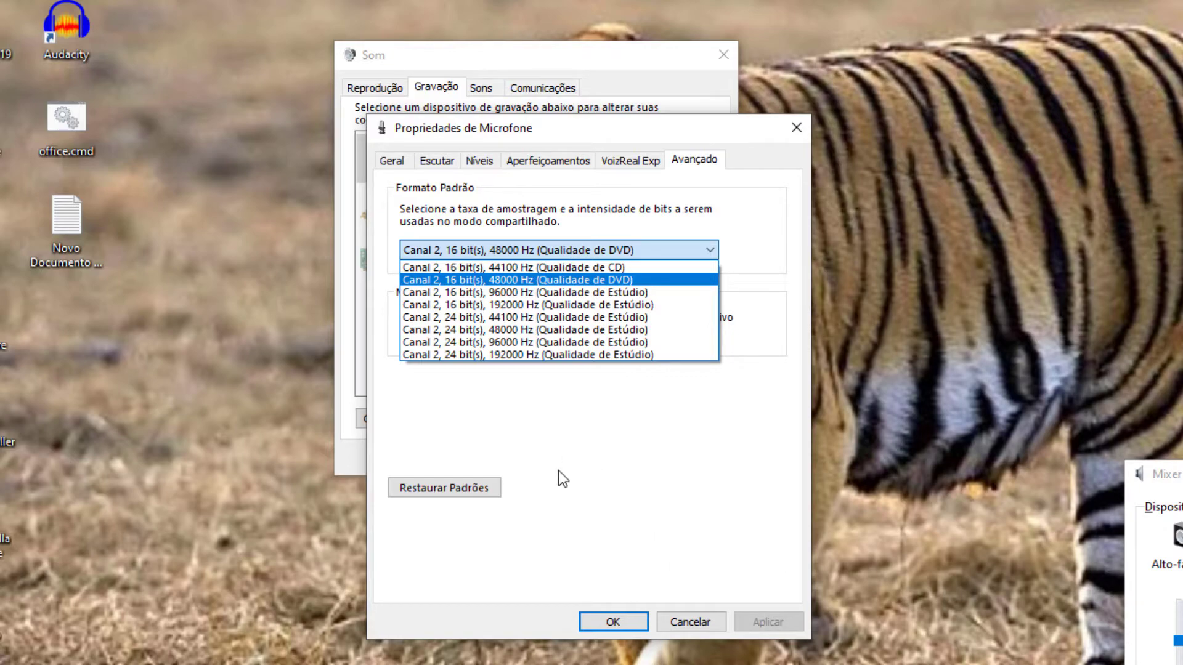
{"action": "left_click", "coordinate": [625, 623]}
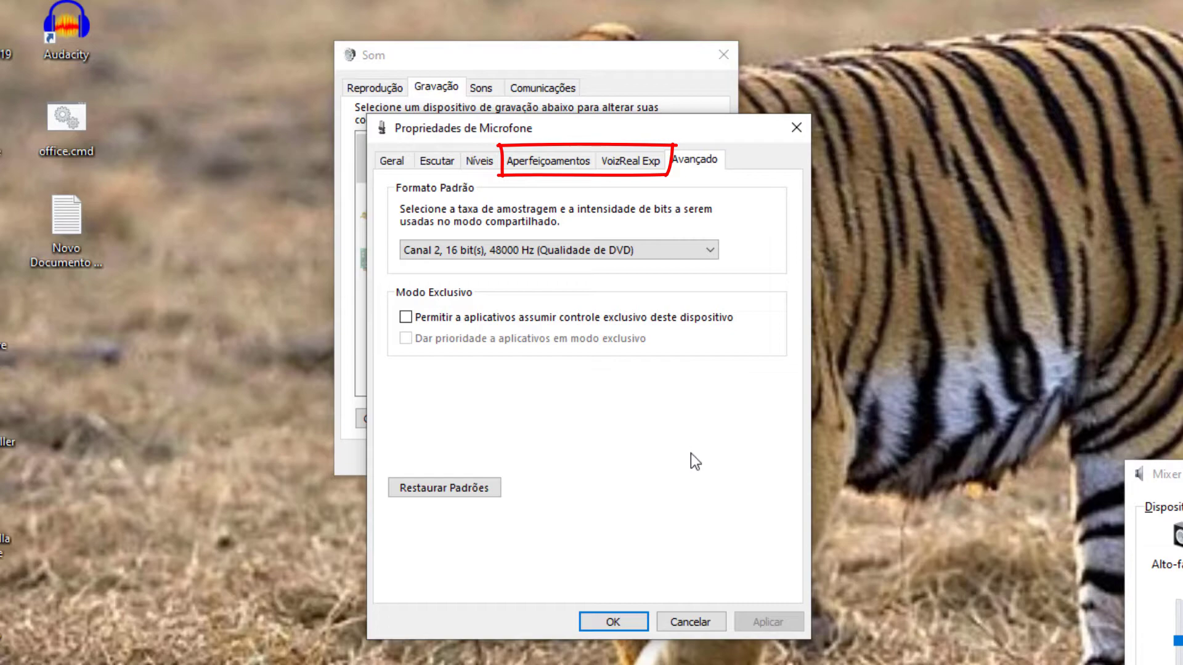
{"action": "left_click", "coordinate": [623, 622]}
{"action": "left_click", "coordinate": [537, 459]}
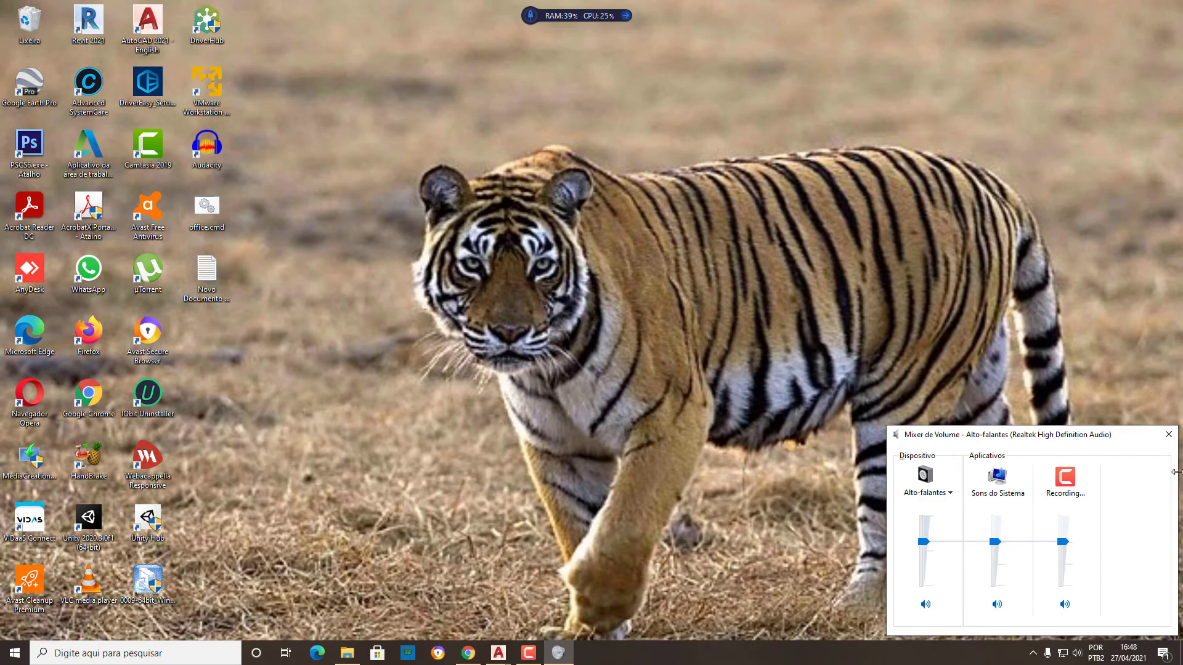
{"action": "left_click", "coordinate": [1168, 434]}
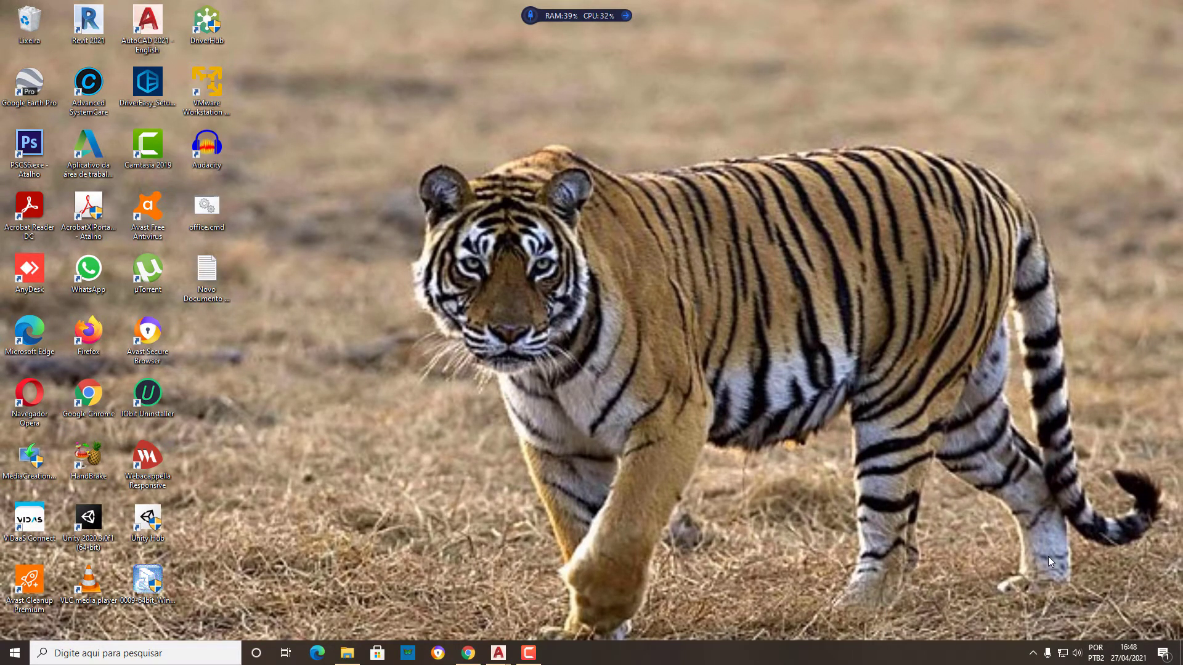
Step: Open the Realtek HD audio manager from the hidden notification-area icons and close it
{"action": "left_click", "coordinate": [1033, 655]}
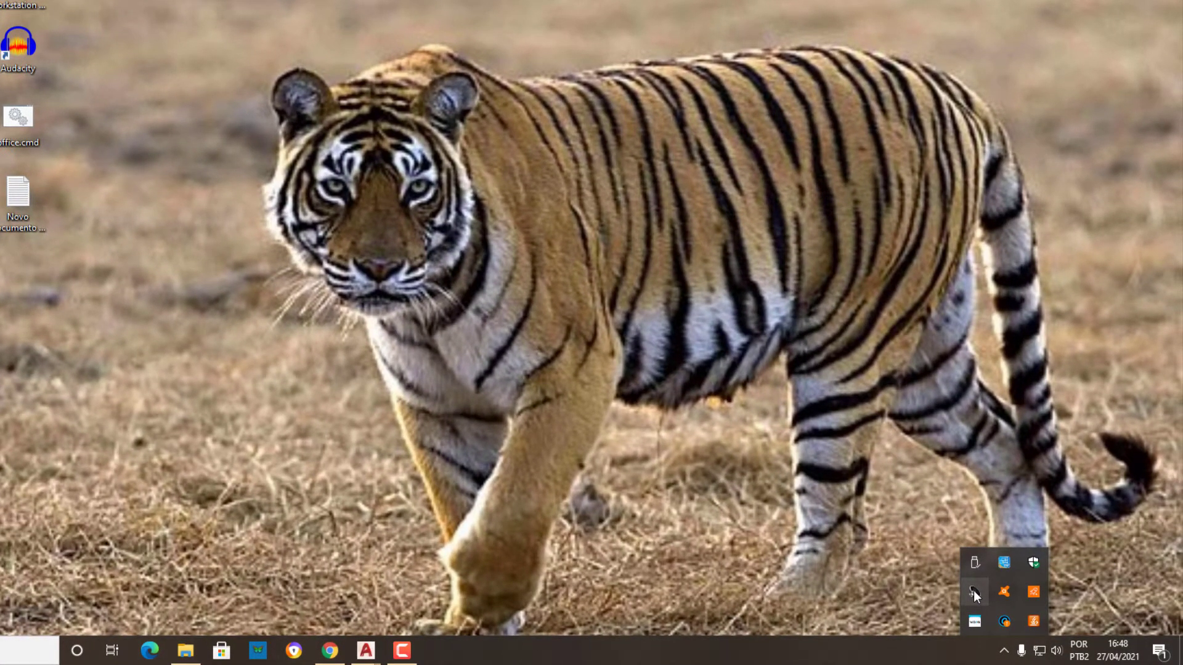
{"action": "double_click", "coordinate": [973, 591]}
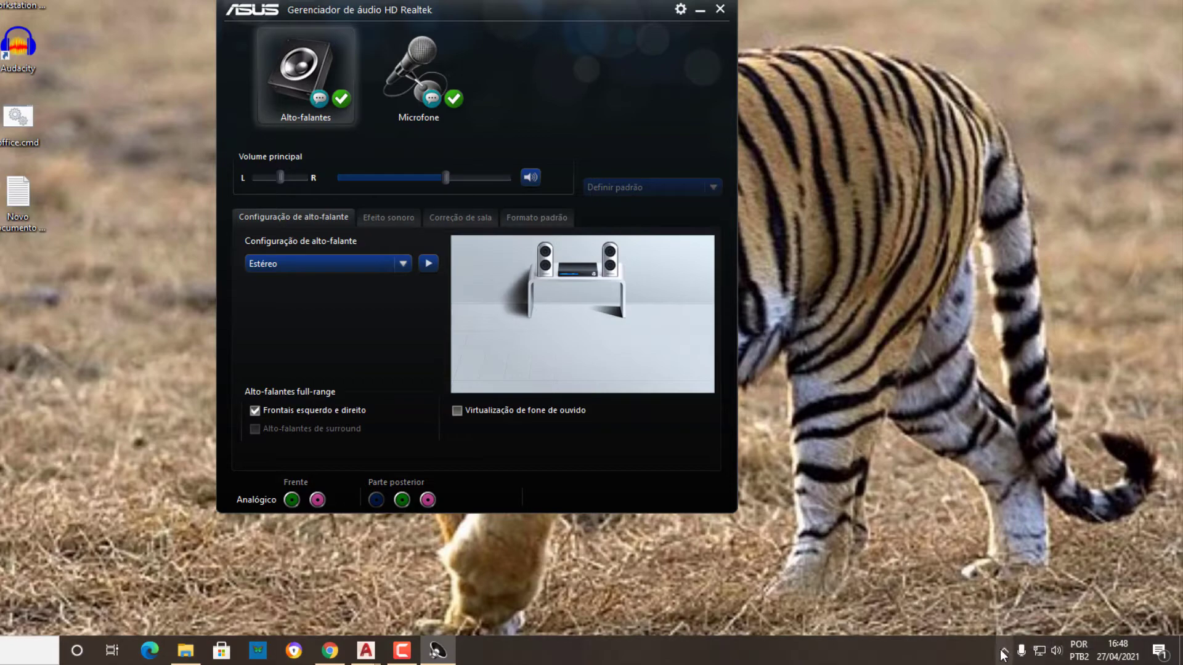
{"action": "left_click", "coordinate": [723, 12]}
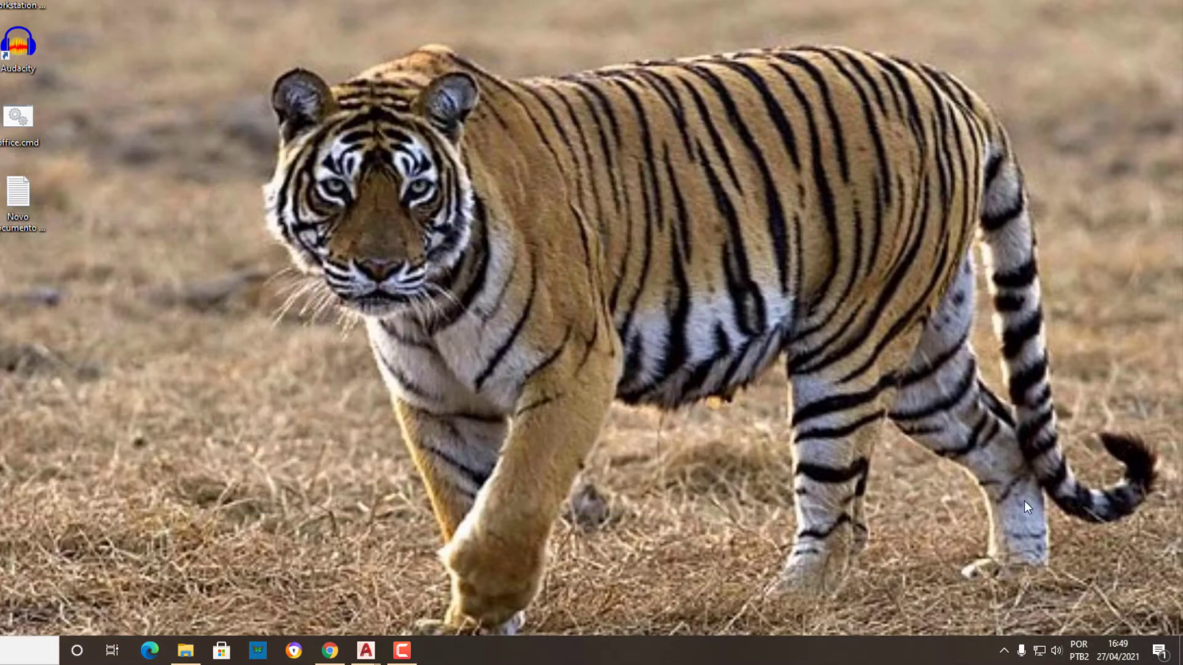
{"action": "left_click", "coordinate": [1004, 650]}
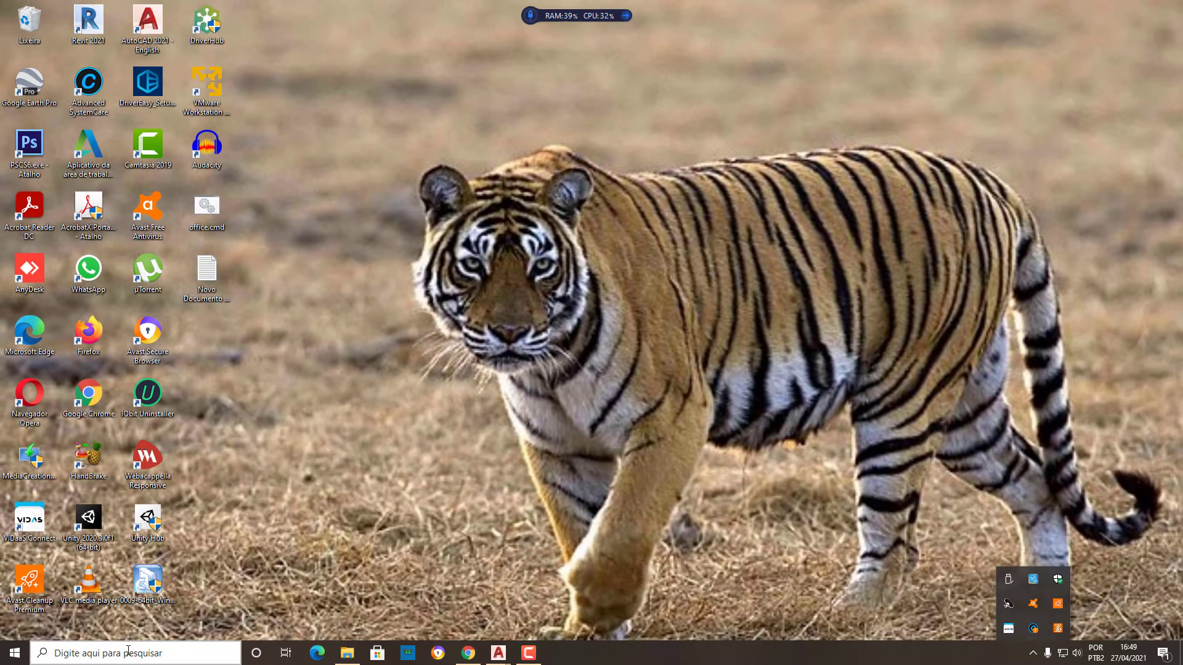
Step: Search for PAINEL DE CONTROLE, open it, and launch Gerenciador de áudio HD Realtek from Hardware e Sons
{"action": "left_click", "coordinate": [76, 651]}
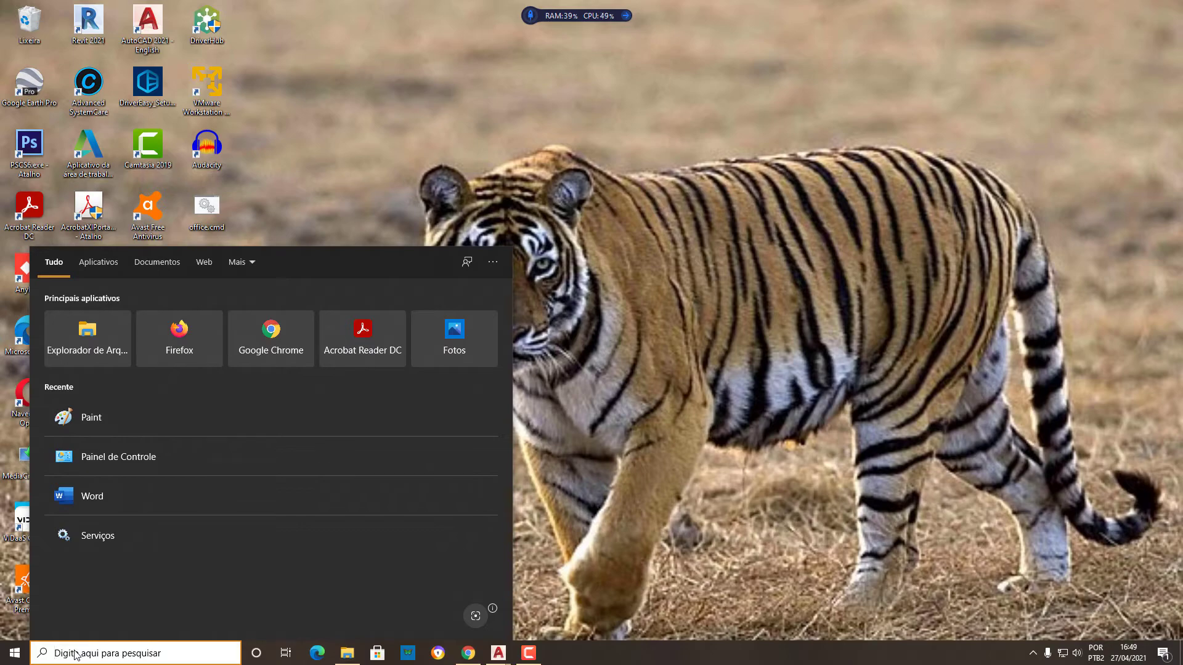
{"action": "type", "text": "PAIN"}
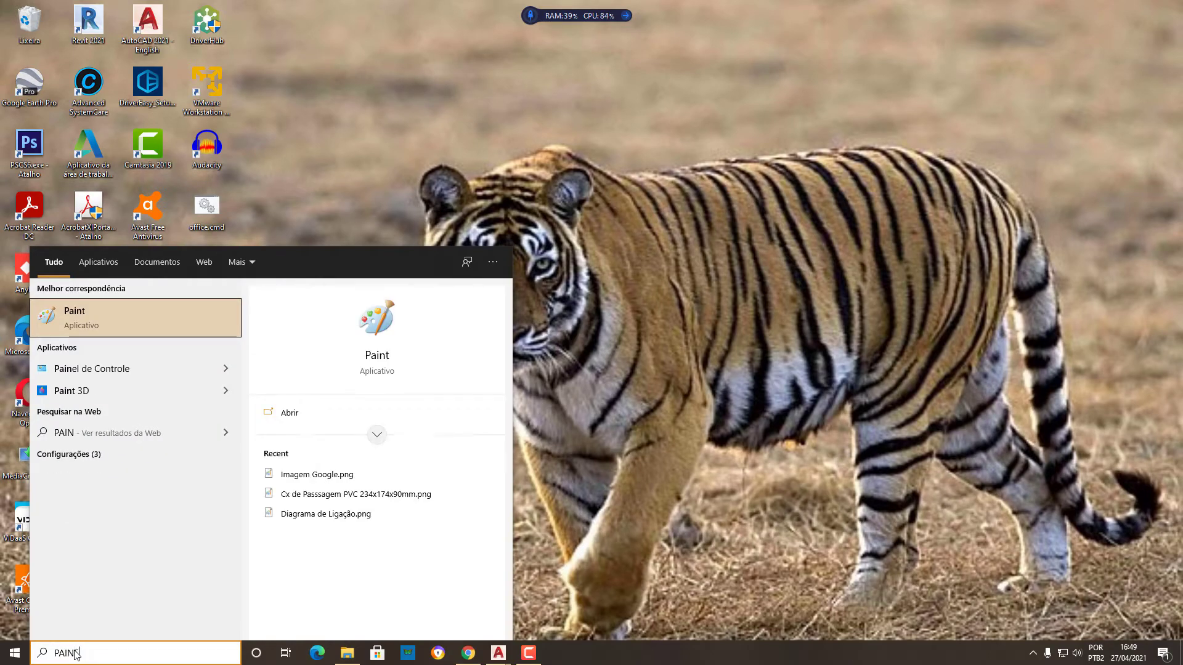
{"action": "type", "text": "EL DE C"}
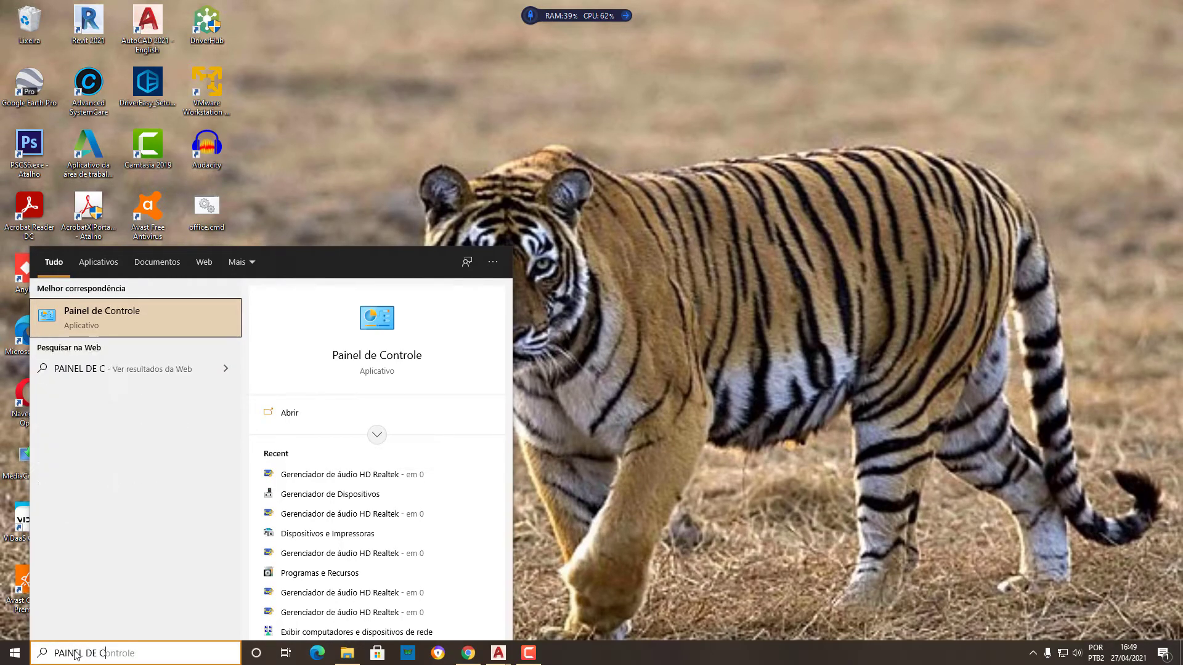
{"action": "type", "text": "ONTROLE"}
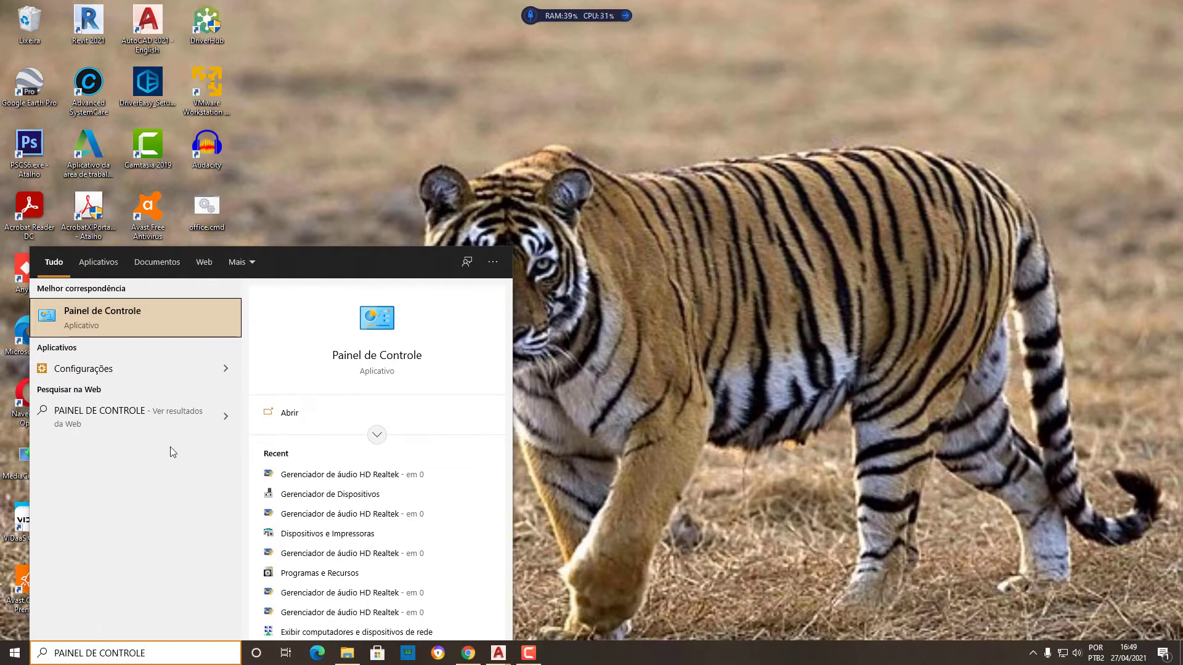
{"action": "left_click", "coordinate": [367, 356]}
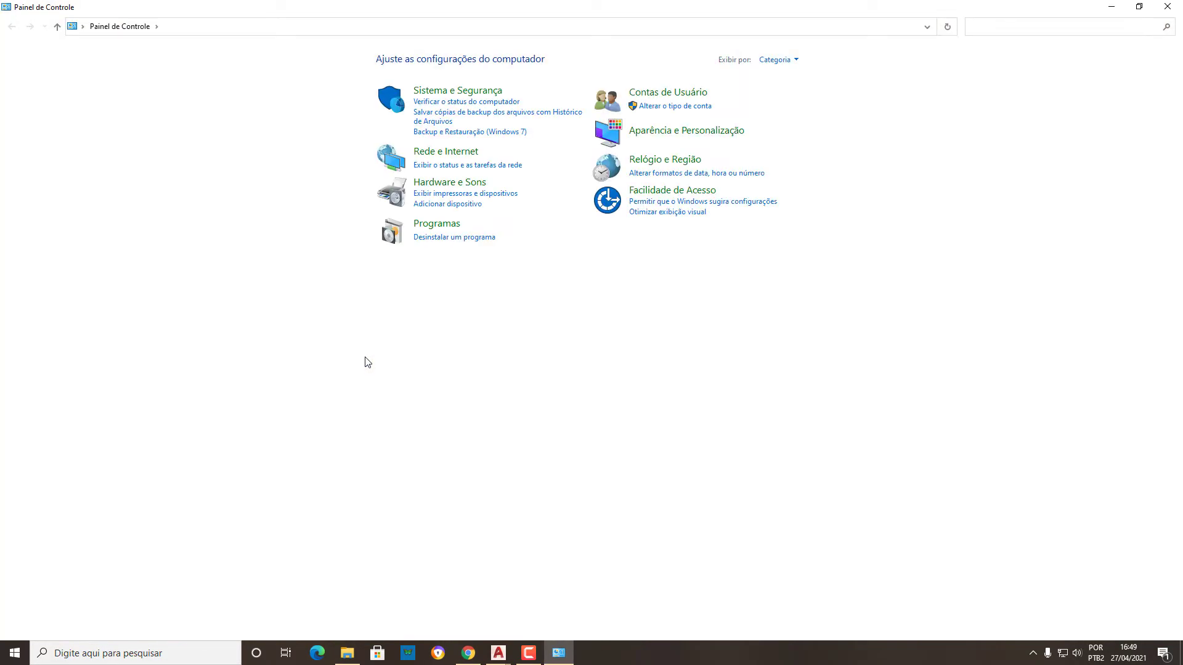
{"action": "left_click", "coordinate": [441, 184]}
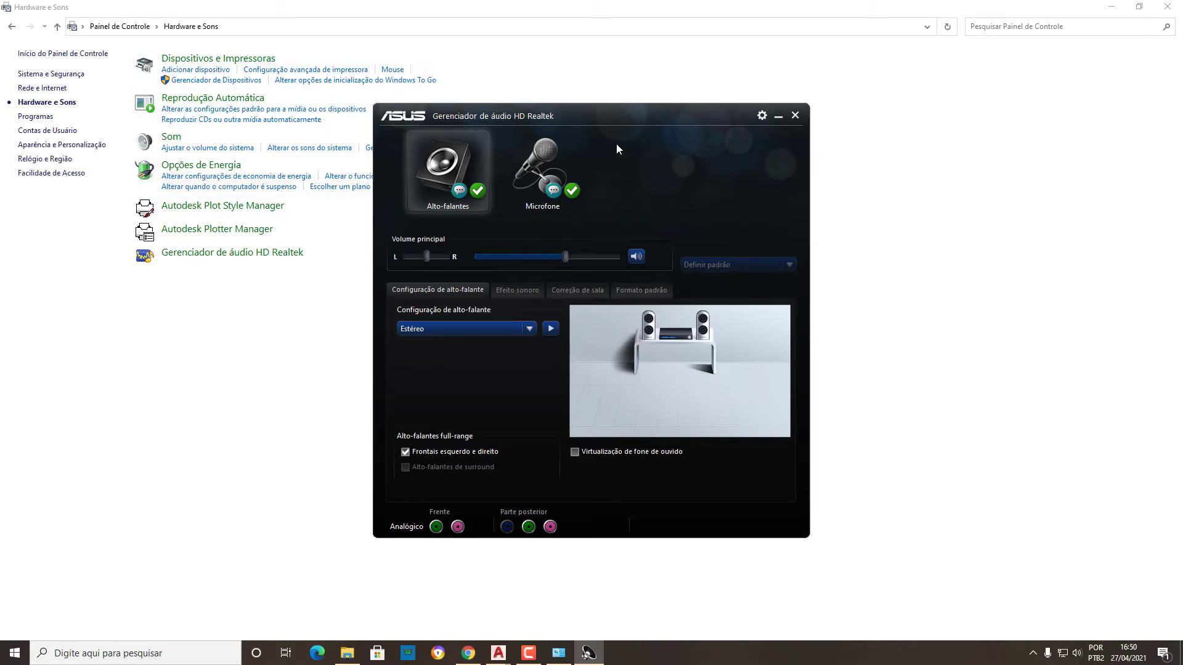
Step: Adjust the Microfone boost in the Realtek audio manager and confirm it at +20.0 dB
{"action": "left_click", "coordinate": [533, 173]}
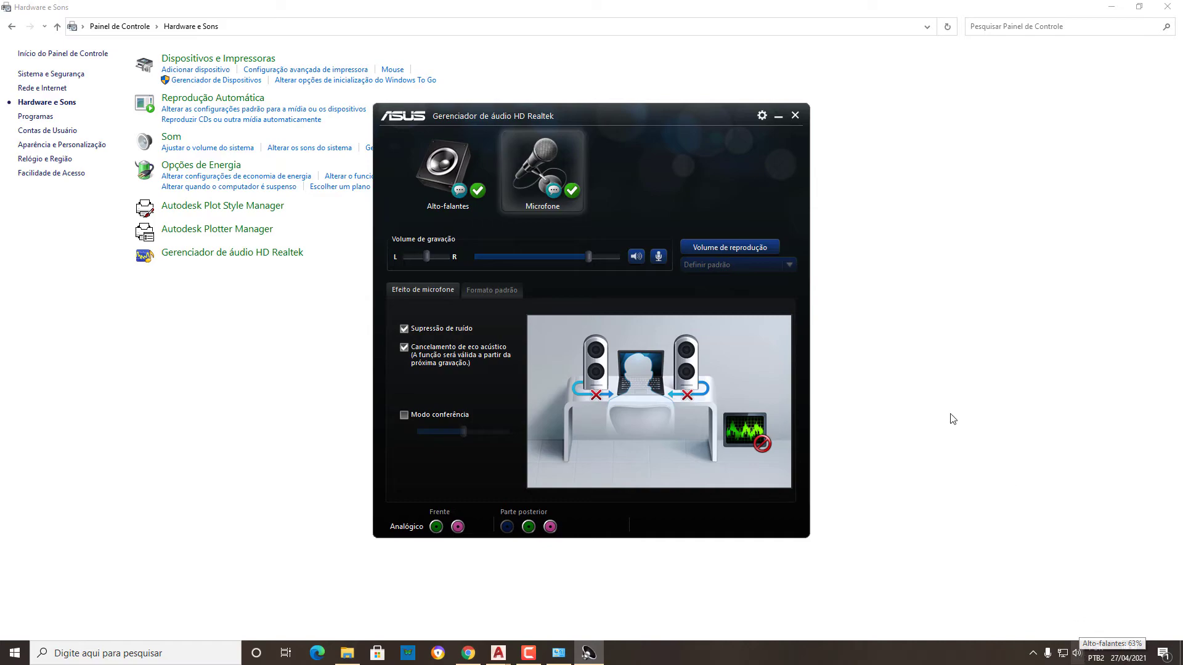
{"action": "left_click", "coordinate": [658, 257]}
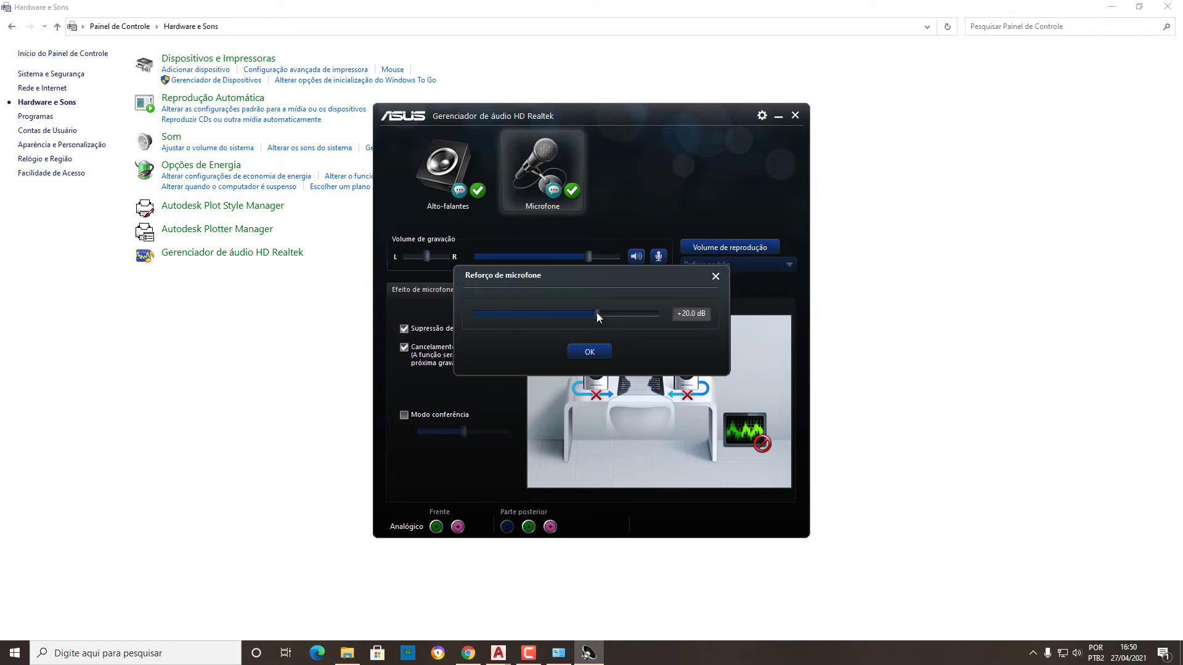
{"action": "left_click_drag", "start_coordinate": [644, 313], "coordinate": [656, 313]}
{"action": "left_click", "coordinate": [651, 315]}
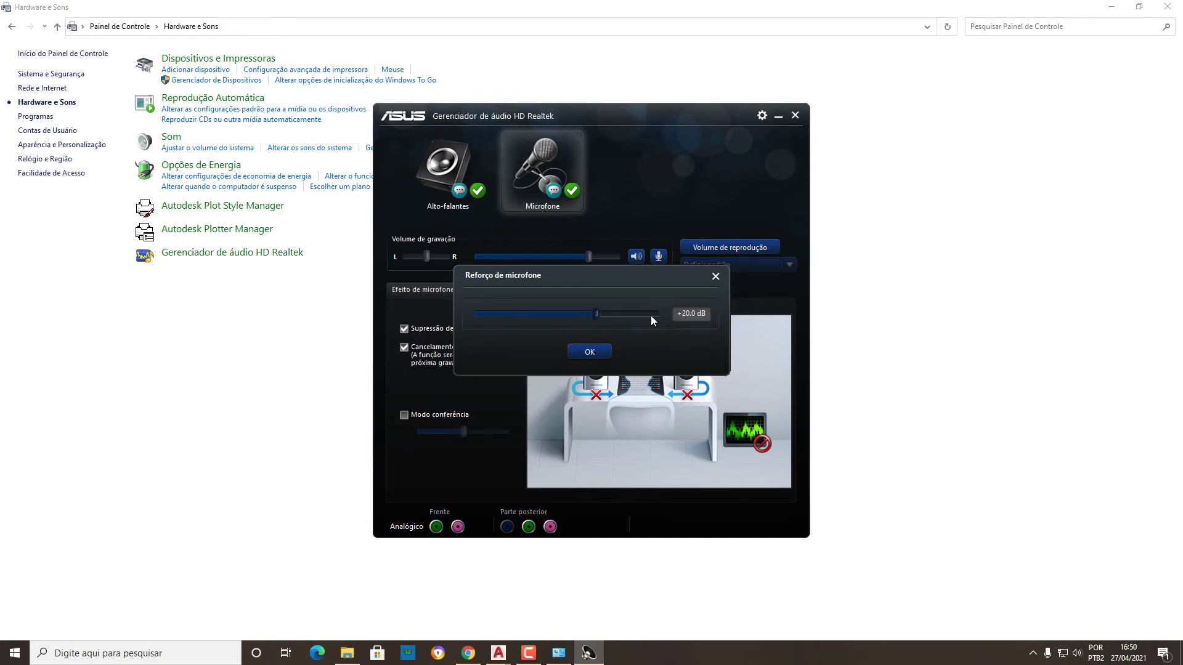
{"action": "left_click", "coordinate": [590, 351]}
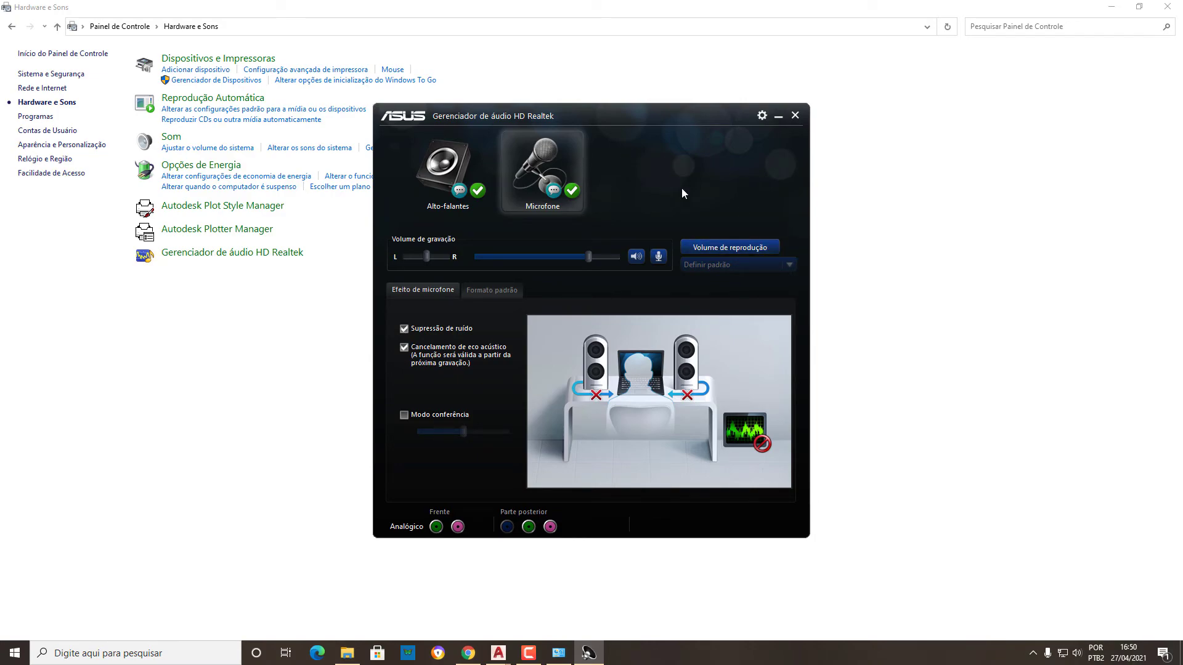
Step: Open the Realtek manager's Opção settings and check the option for showing its icon in the notification area
{"action": "left_click", "coordinate": [1033, 653]}
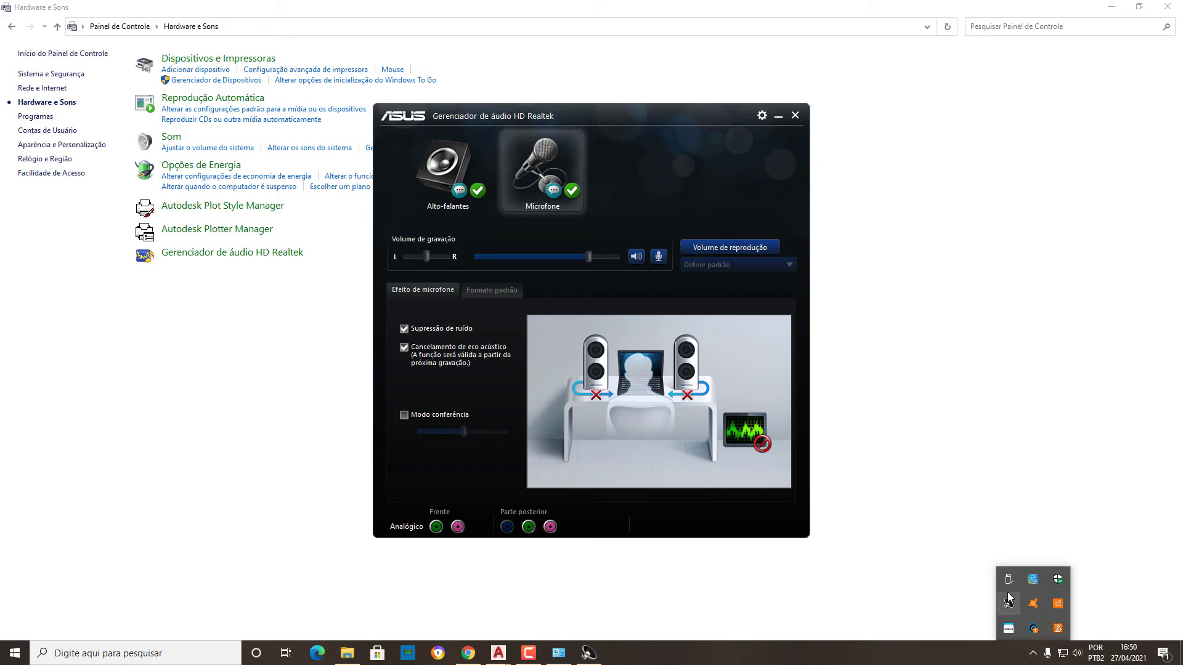
{"action": "left_click", "coordinate": [762, 119]}
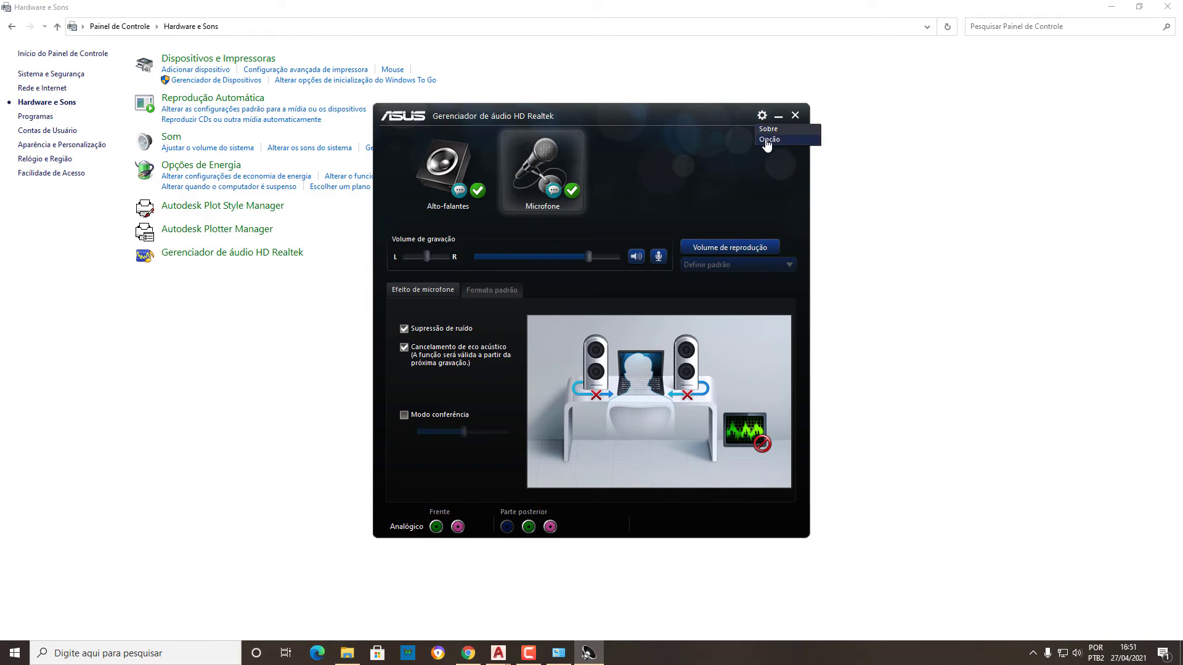
{"action": "left_click", "coordinate": [768, 140]}
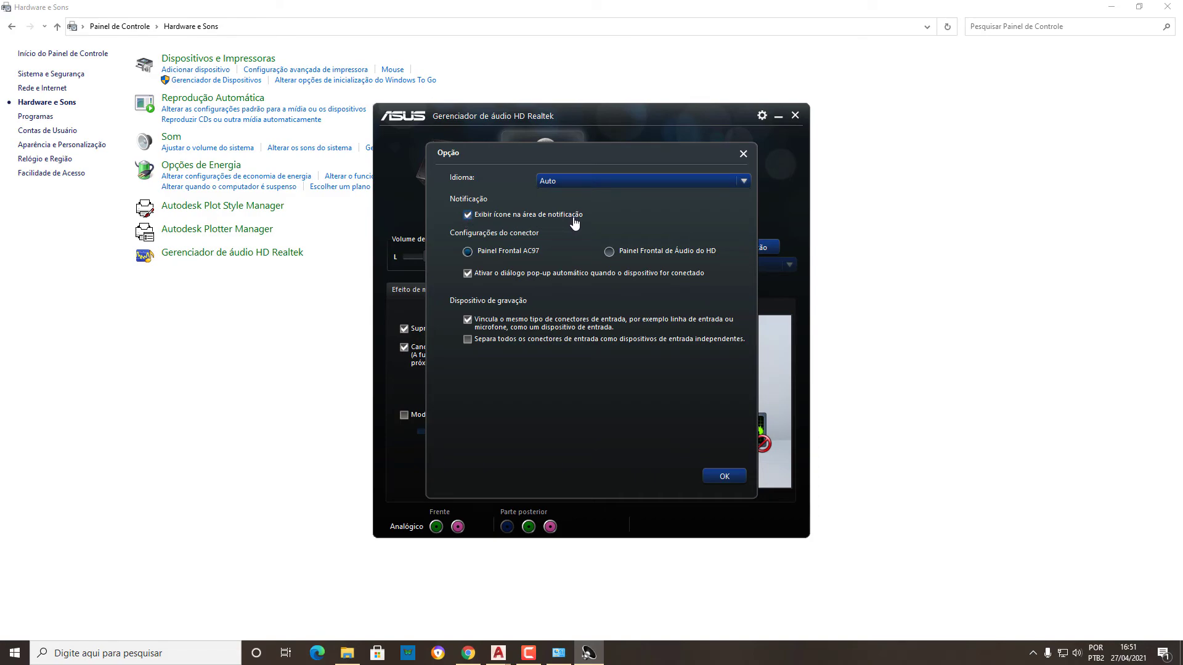
{"action": "left_click", "coordinate": [1032, 653]}
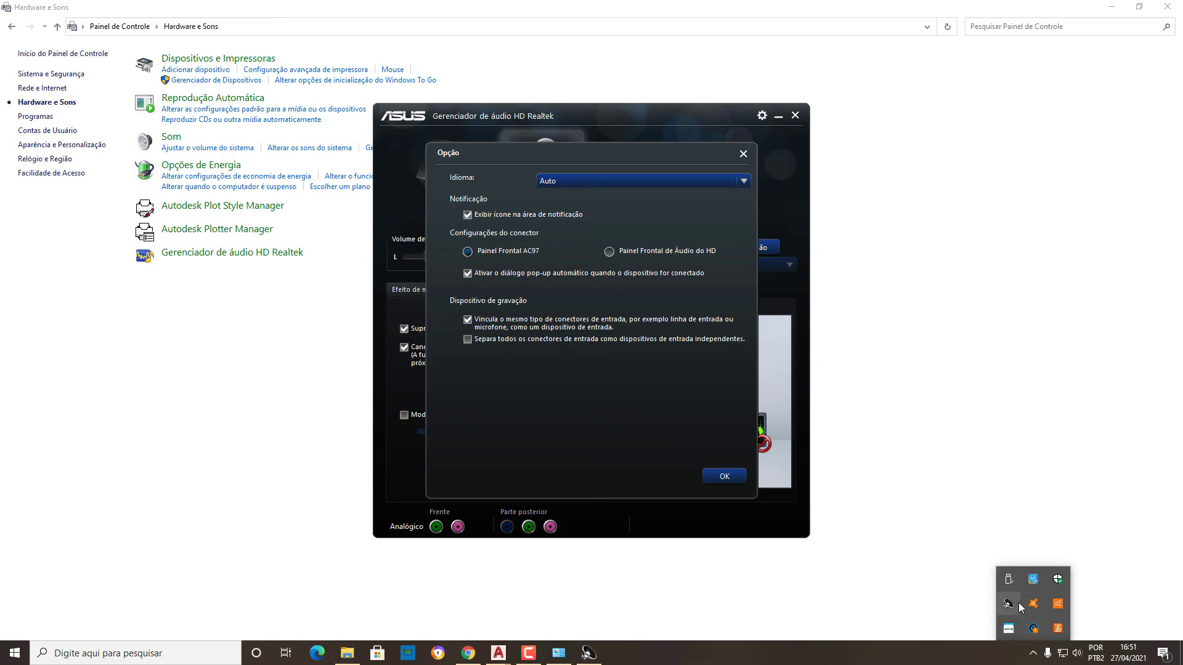
Step: Turn off Exibir ícone na área de notificação, confirm the options, and check the hidden notification-area icons
{"action": "left_click", "coordinate": [467, 215]}
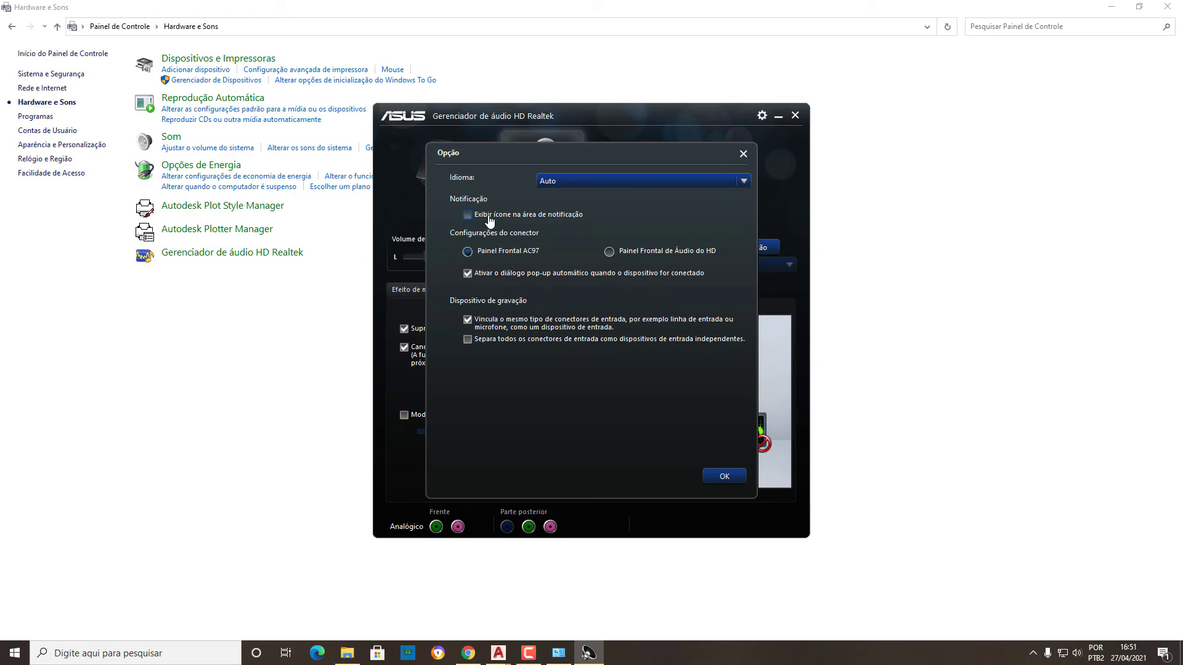
{"action": "left_click", "coordinate": [726, 478]}
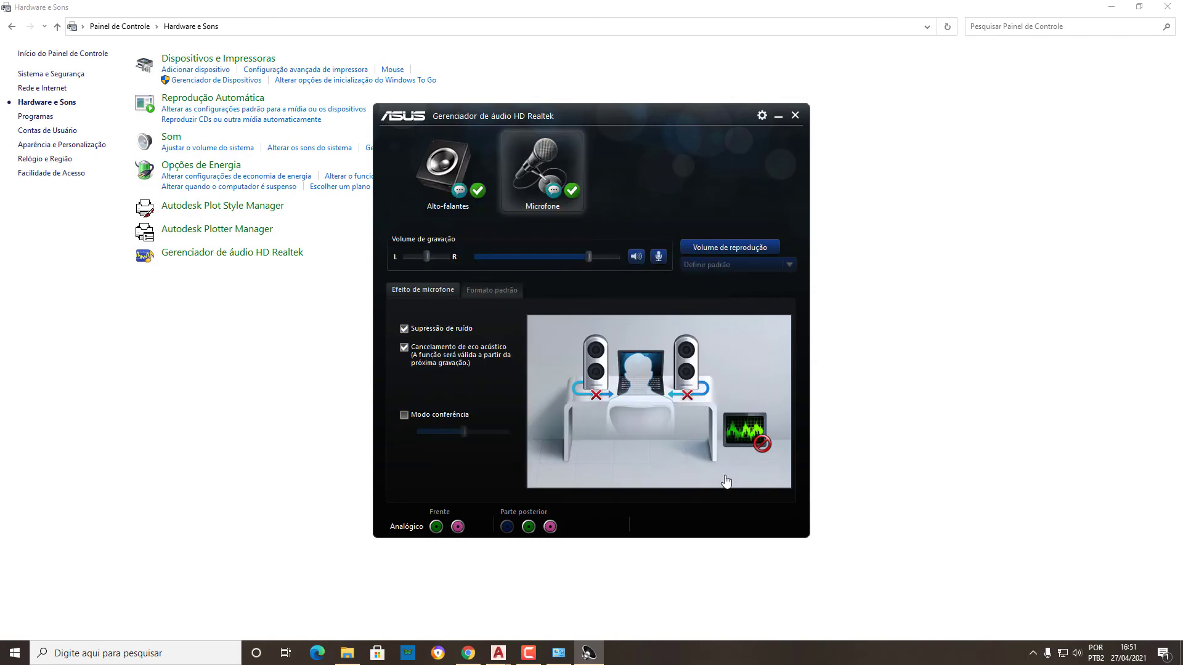
{"action": "left_click", "coordinate": [1033, 653]}
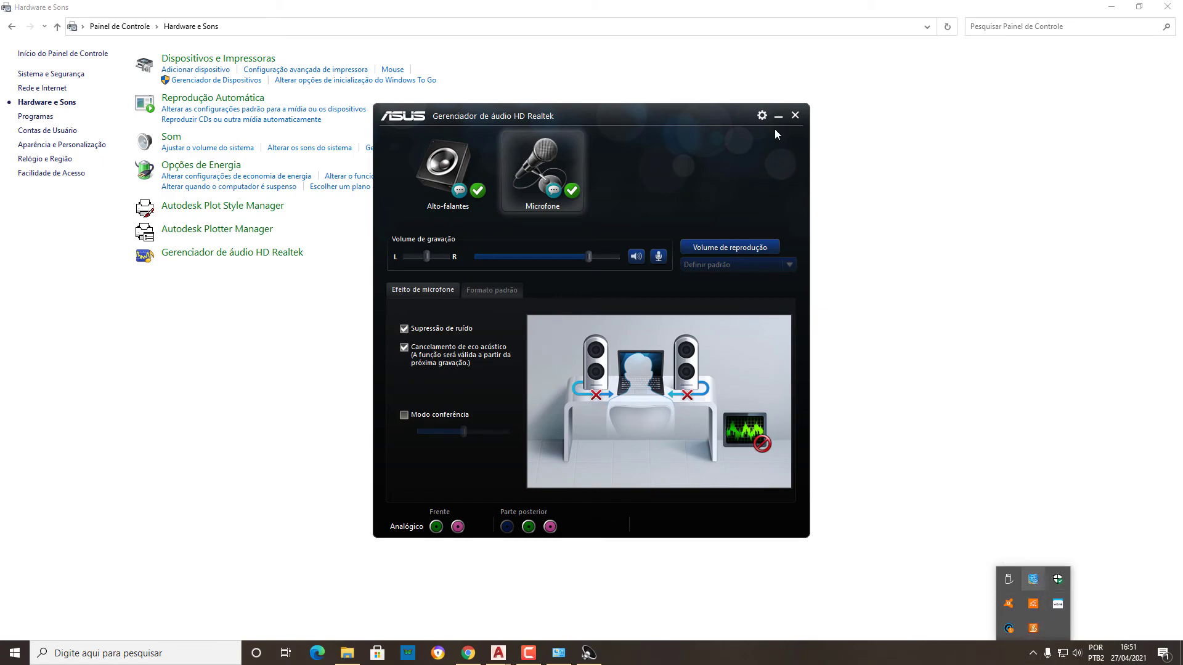
Step: Reopen the Opção settings, enable Exibir ícone na área de notificação, confirm, and check the hidden notification-area icons for the Realtek icon
{"action": "left_click", "coordinate": [761, 115]}
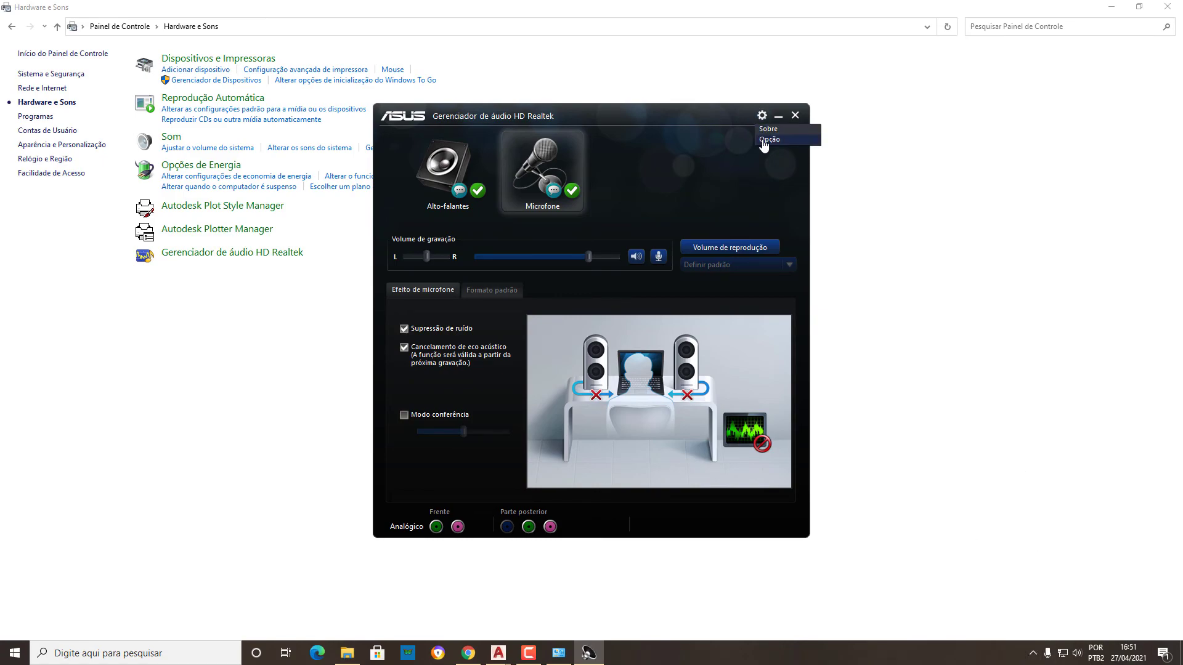
{"action": "left_click", "coordinate": [769, 139]}
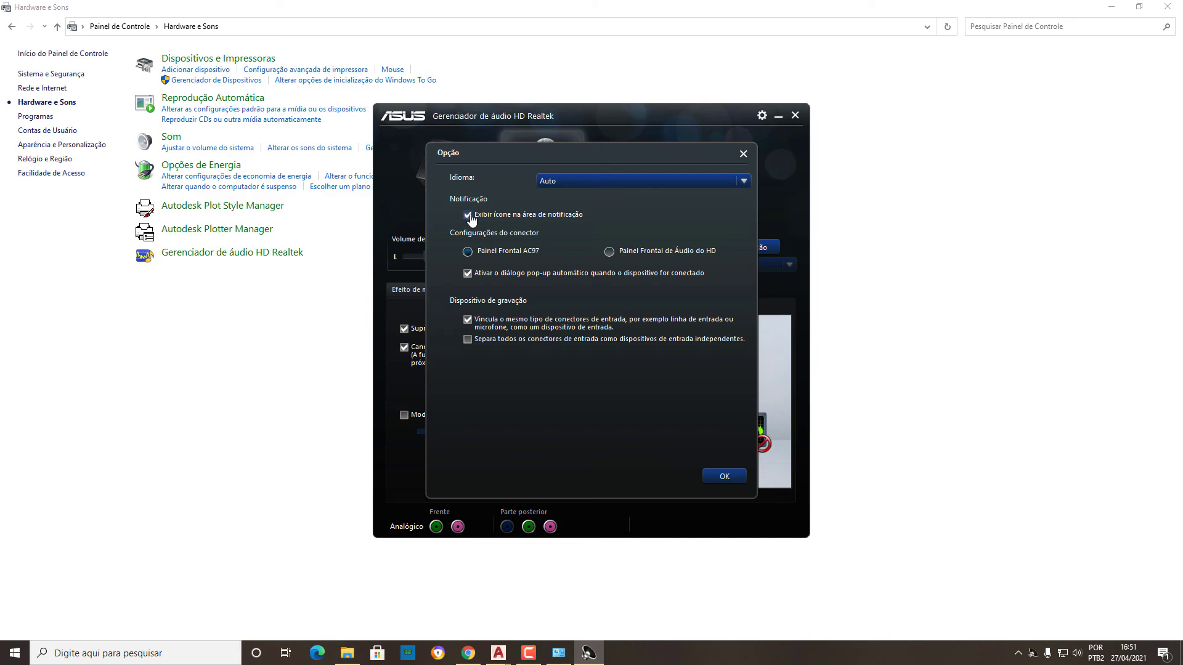
{"action": "left_click", "coordinate": [725, 478]}
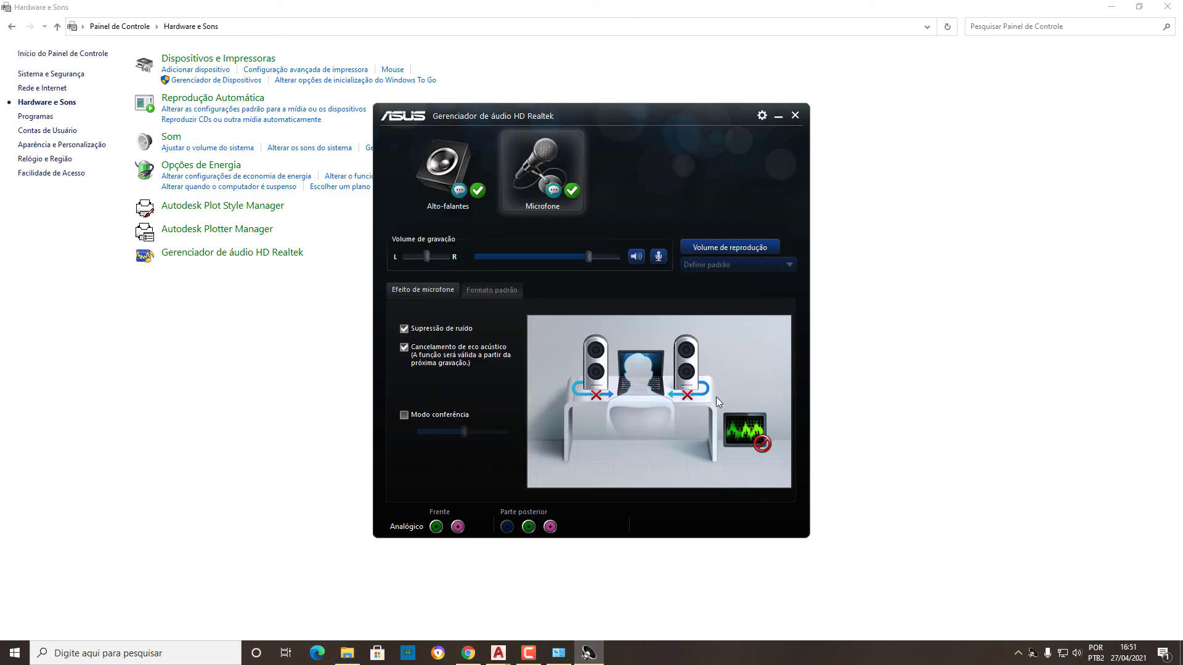
{"action": "left_click", "coordinate": [1018, 652]}
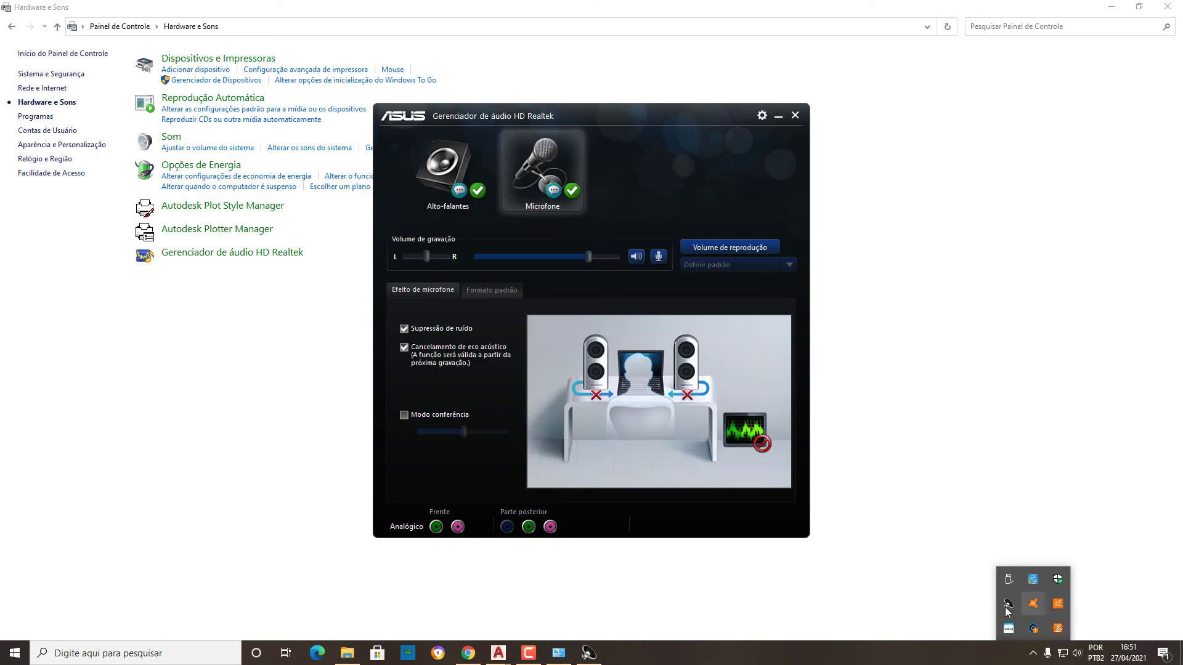